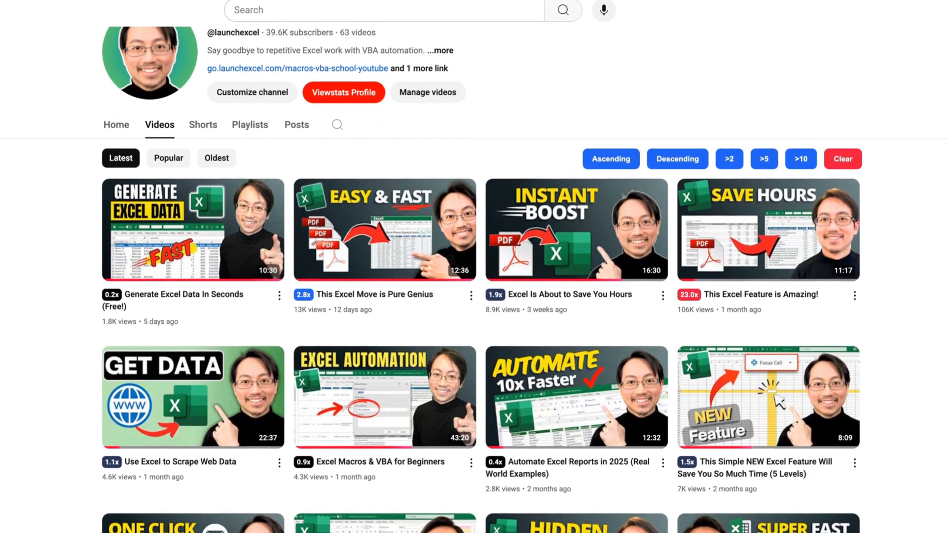
Step: Find and open the E-Commerce Shipping Data dataset page on Kaggle
scroll(474, 276, down, 2)
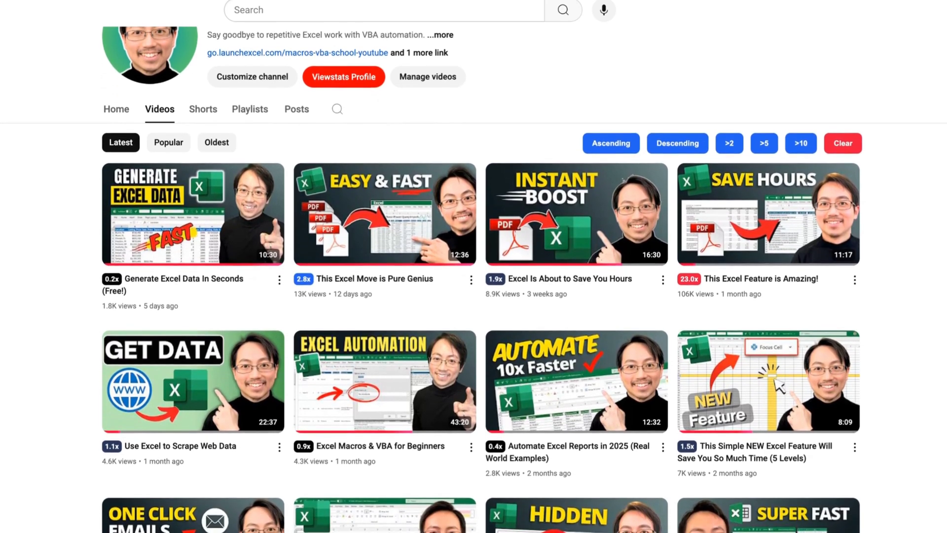
scroll(473, 276, down, 1)
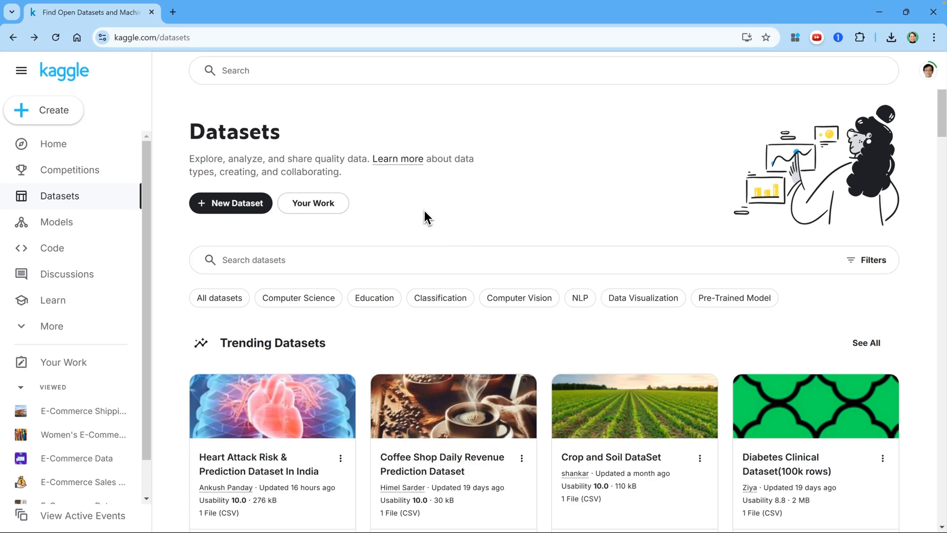
scroll(424, 217, down, 8)
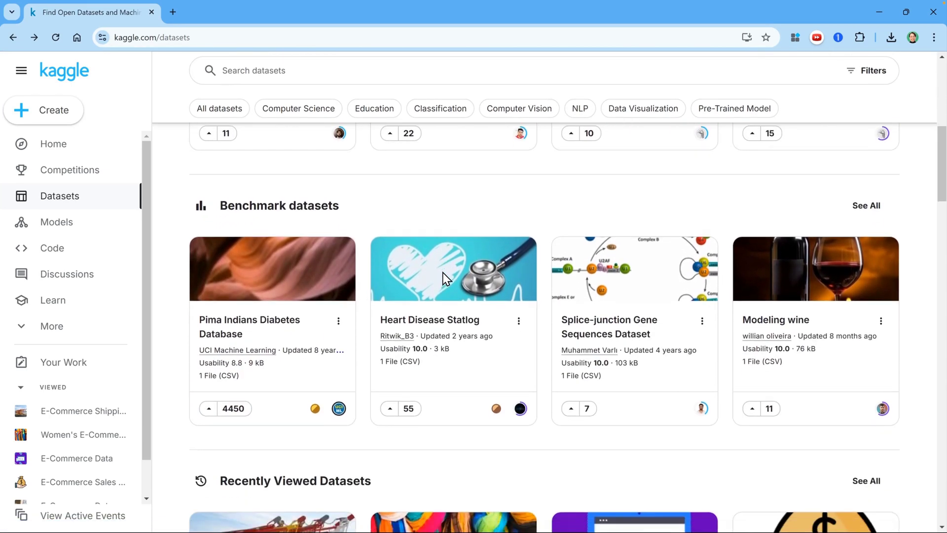
scroll(443, 274, down, 5)
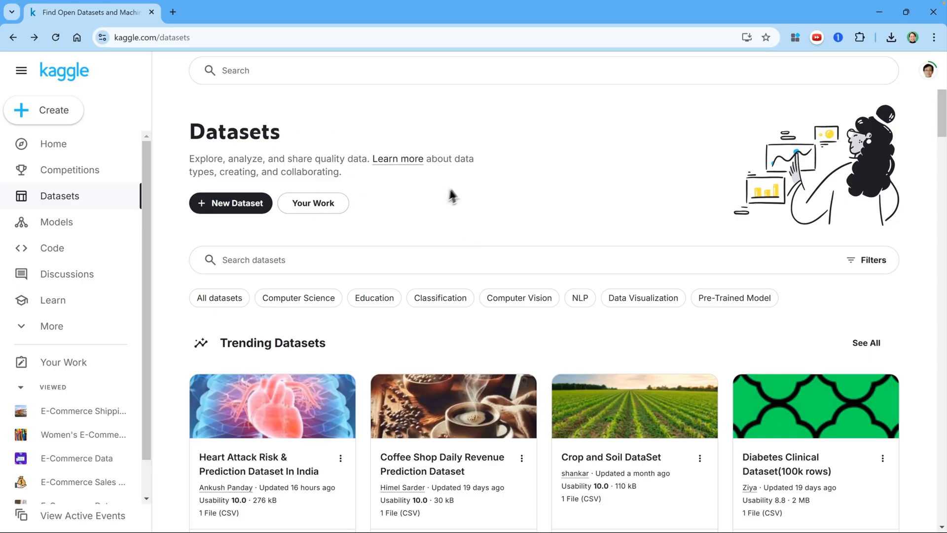
scroll(444, 276, down, 5)
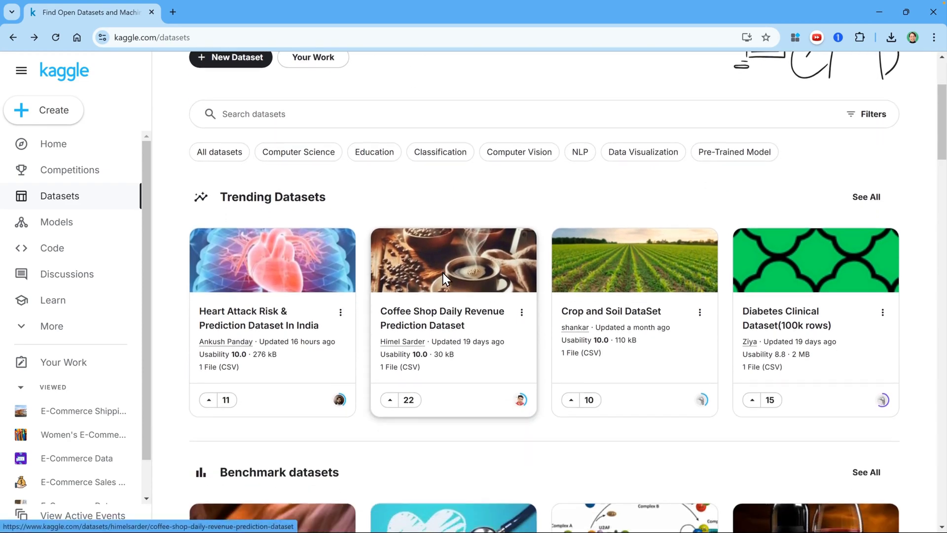
scroll(444, 278, down, 3)
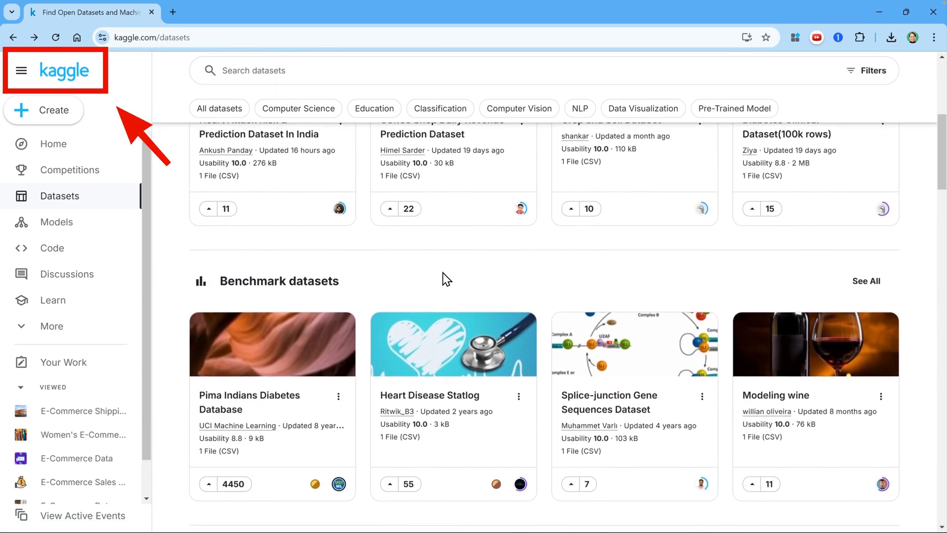
scroll(445, 279, down, 5)
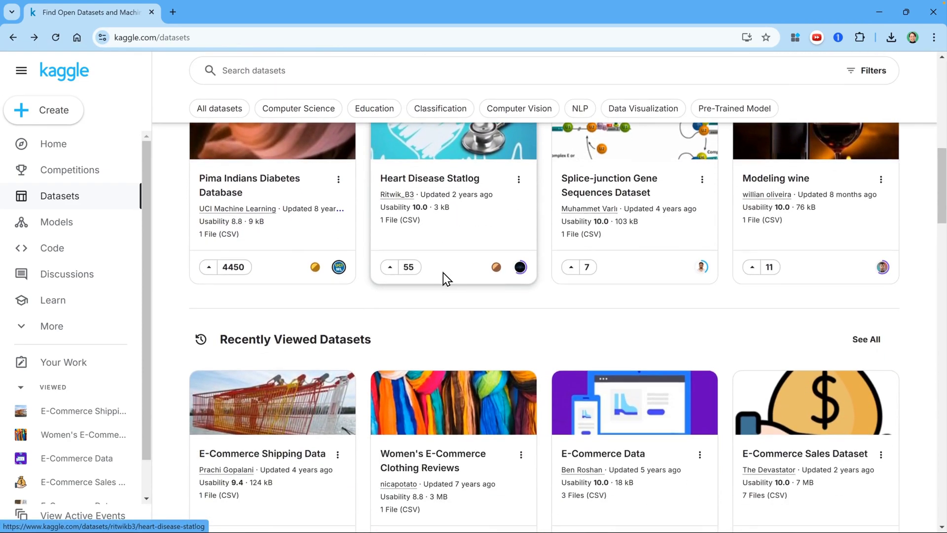
scroll(443, 273, down, 1)
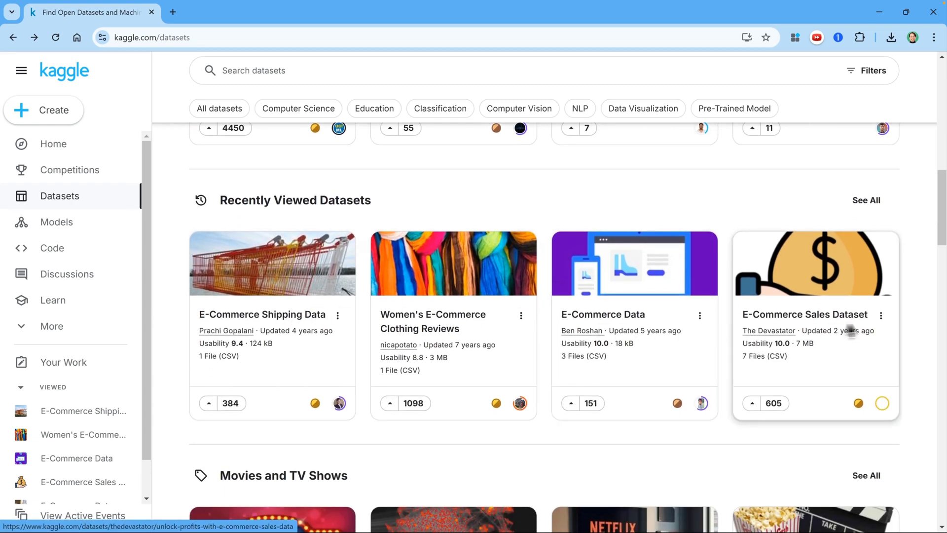
click(295, 299)
Step: Locate Train.csv and bring up the dataset's download options
scroll(656, 373, down, 2)
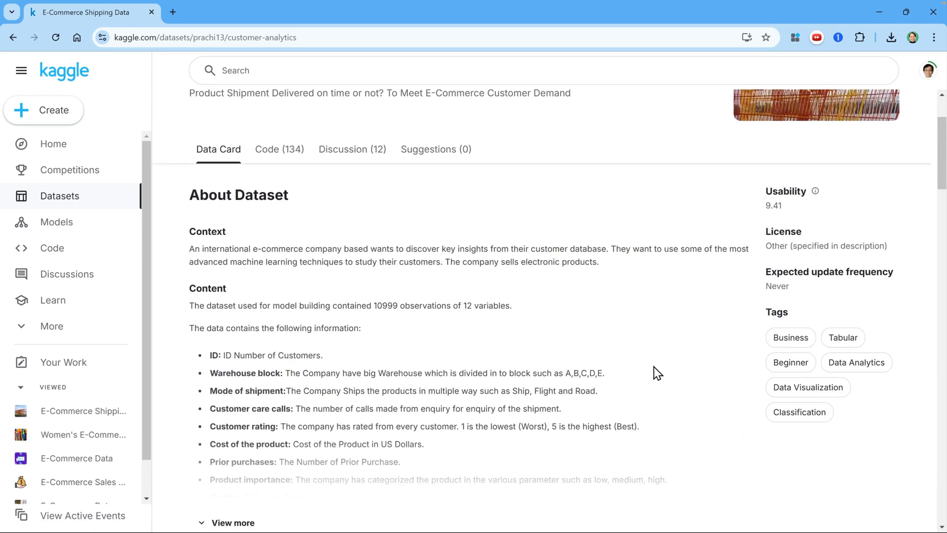
scroll(653, 366, down, 10)
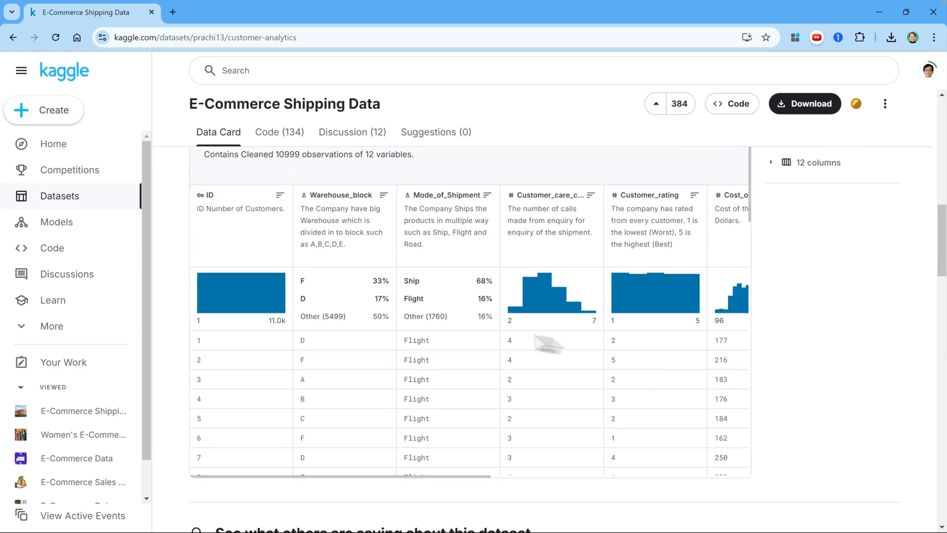
scroll(613, 339, up, 8)
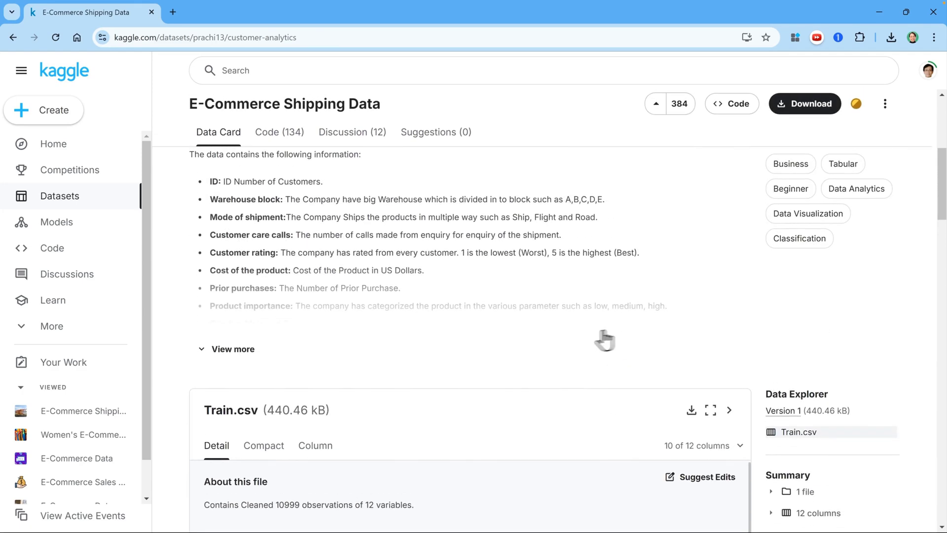
scroll(517, 379, down, 10)
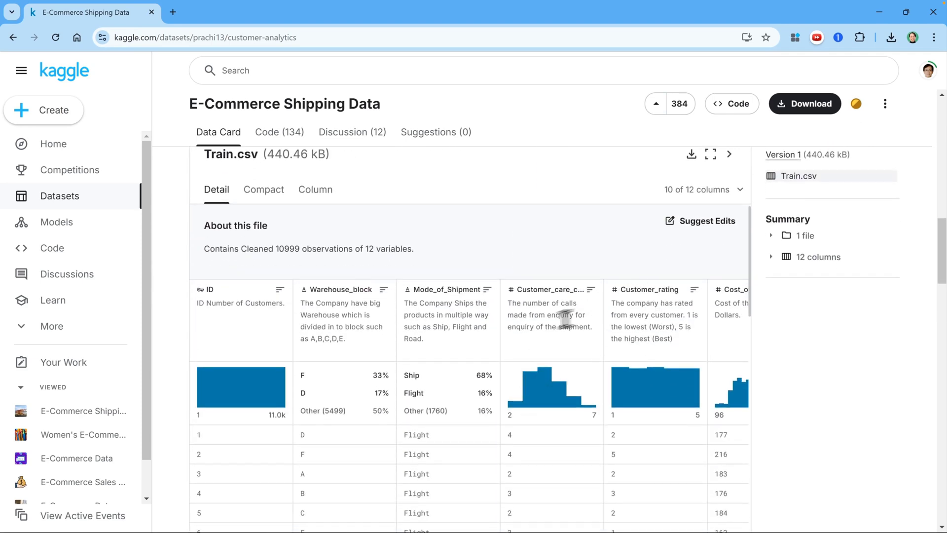
click(813, 108)
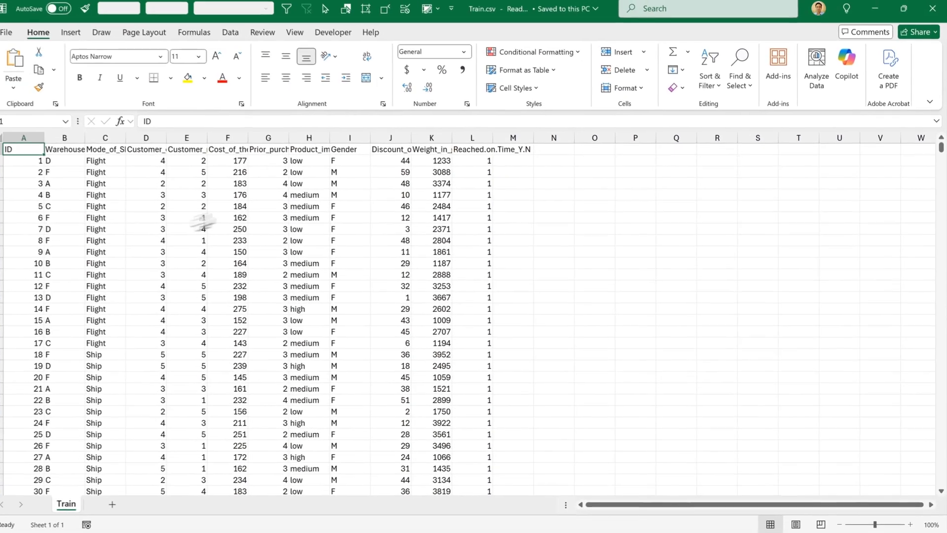
scroll(262, 306, down, 15)
scroll(264, 304, up, 15)
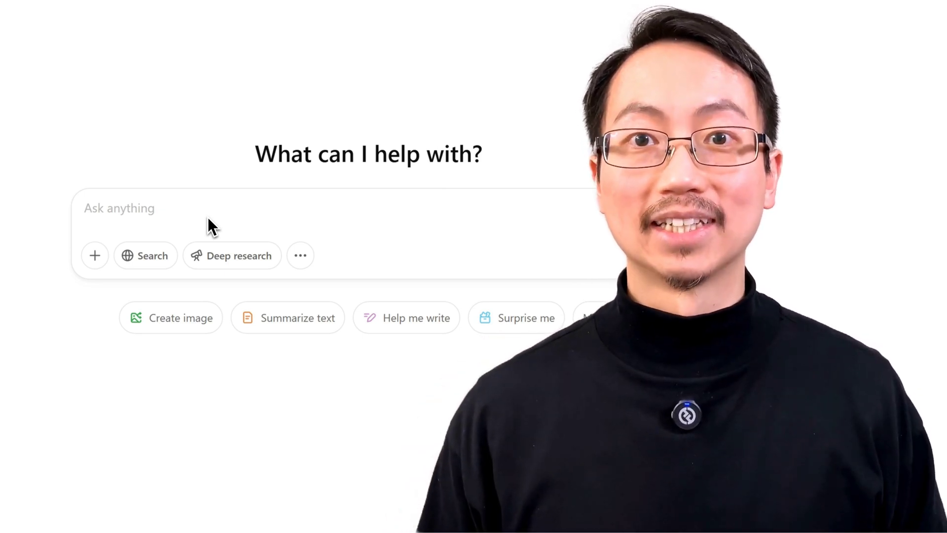
click(207, 81)
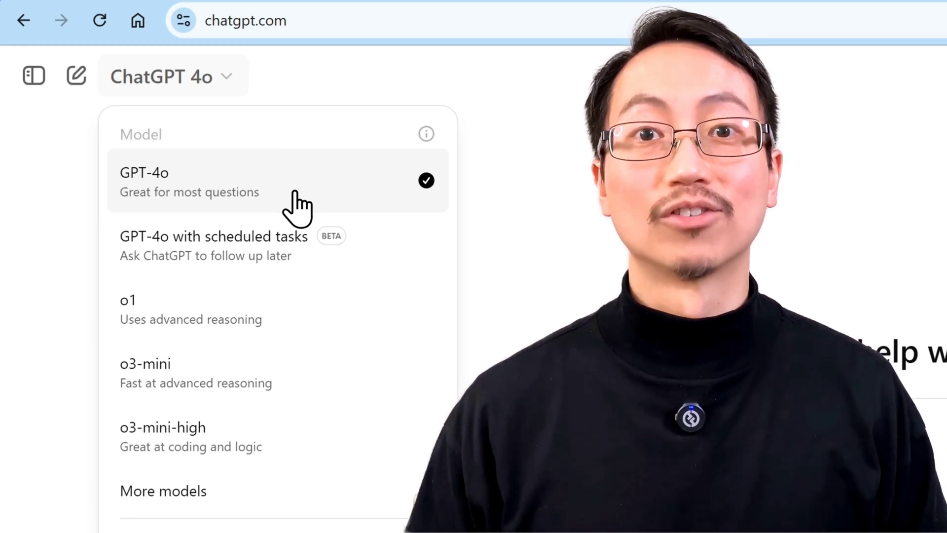
click(296, 207)
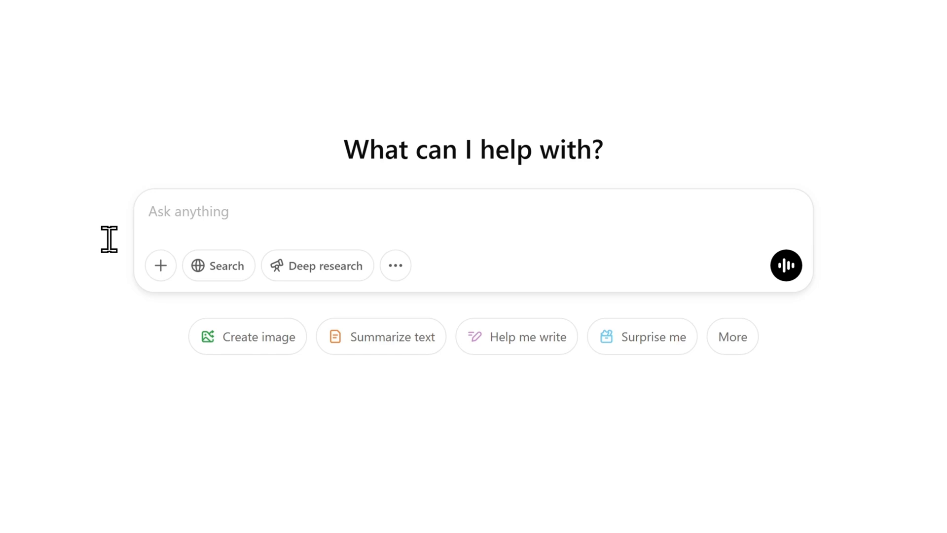
Step: Draft a prompt for a 1,000-row orders table plus CSV, listing column headings through Return_Status
text(I'd li)
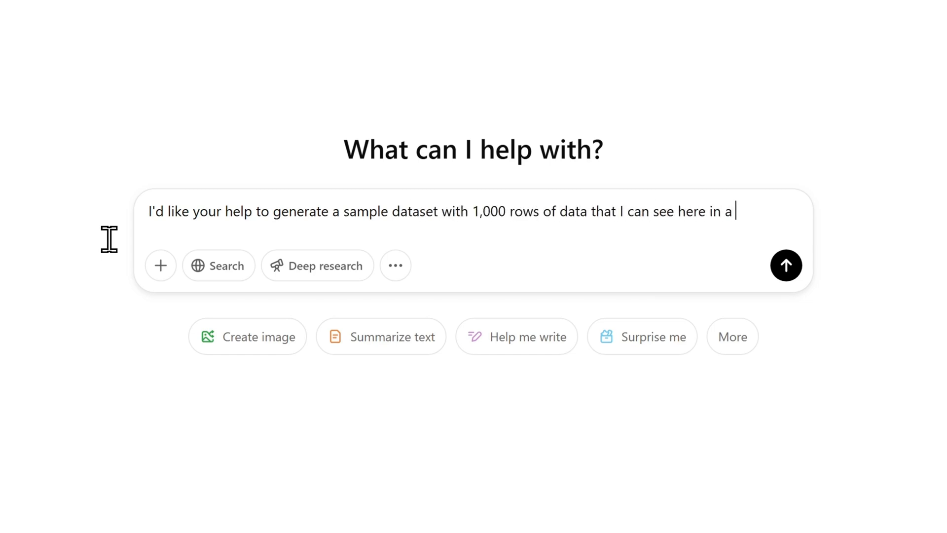
text(and also directly download as a CSV file)
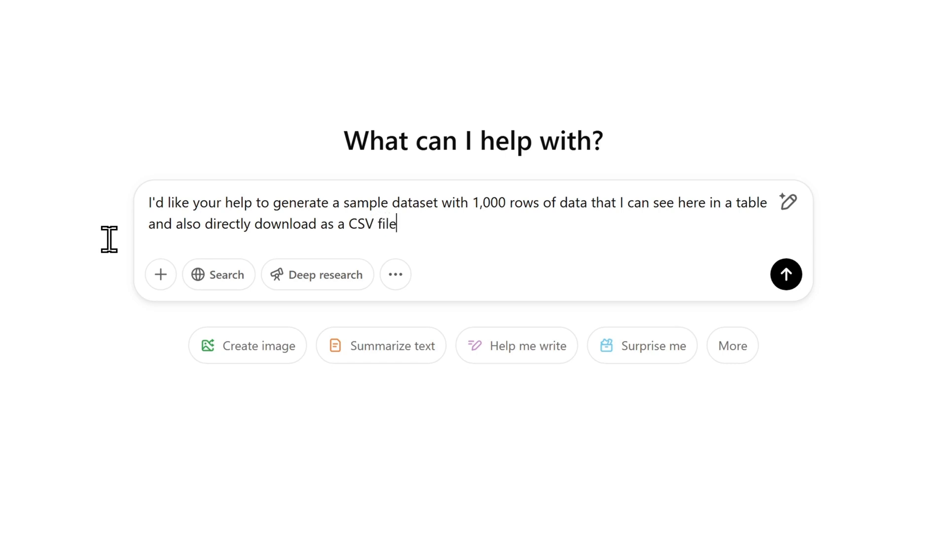
text(.)
key(shift+Return)
key(shift+Return)
key(shift+Return)
key(shift+Return)
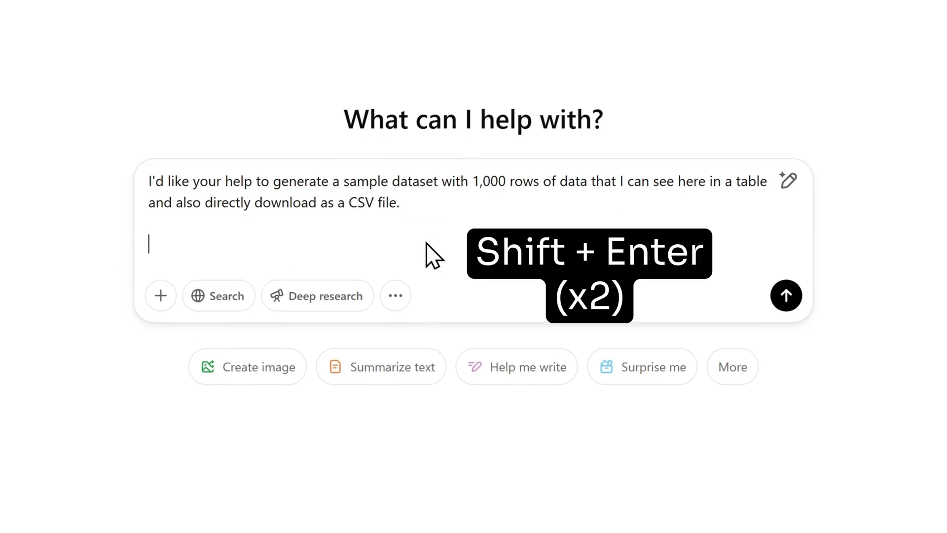
text(The dataset will show e-commerce orders that track purchases across multiple product categories, with data on order status, payments, and customer regions. Make it realistic in terms of the distribution of data.)
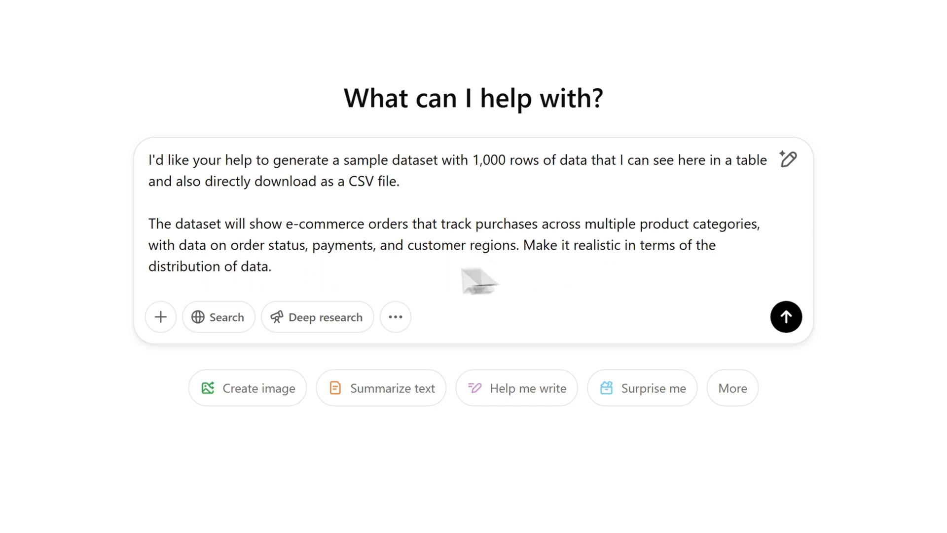
key(shift+Return)
key(shift+Return)
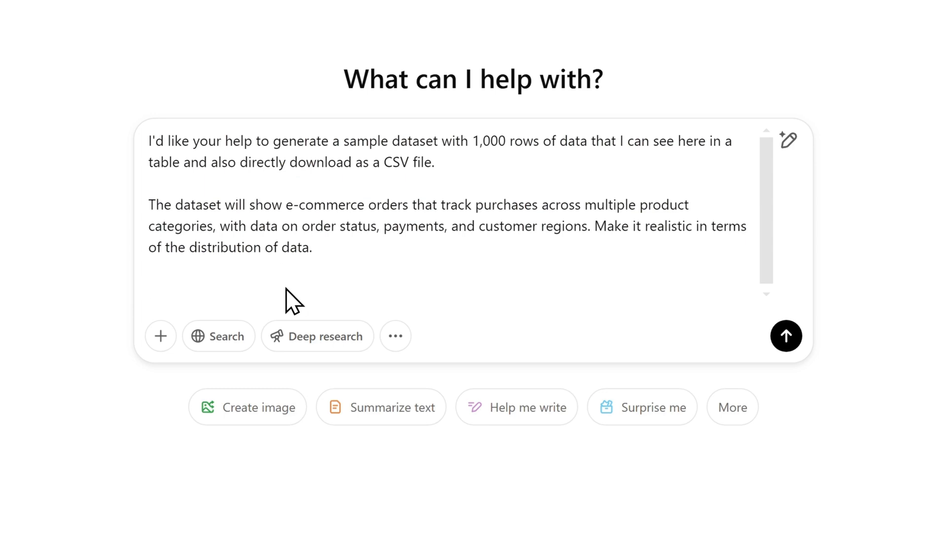
text(Column headings: Order_ID, Order_Date, Customer_ID, Product_ID, Product_Name, Category, Quantity, Unit_Price, Total_Amount, Payment_Method, Shipping_Status, Shipping_Date, Delivery_Date, Customer_Region, Return_Status)
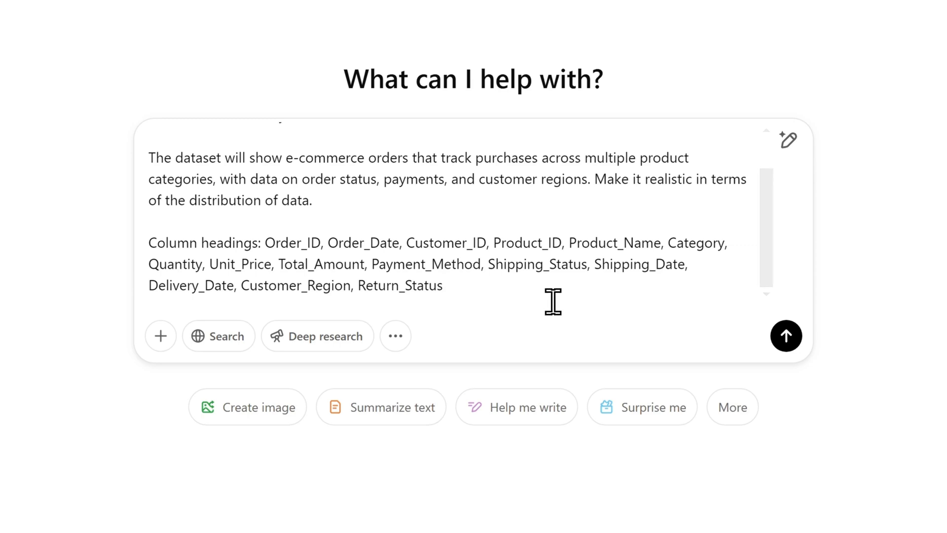
click(787, 345)
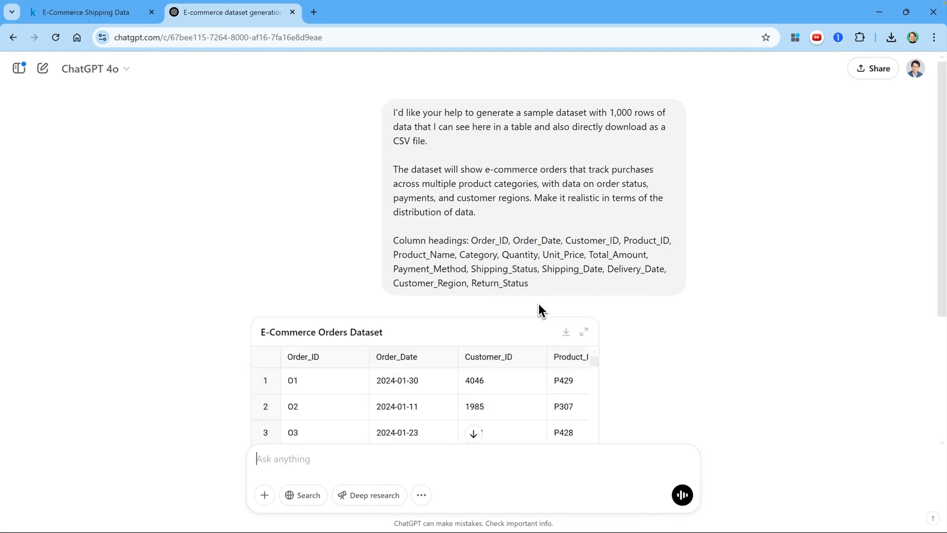
scroll(617, 377, down, 3)
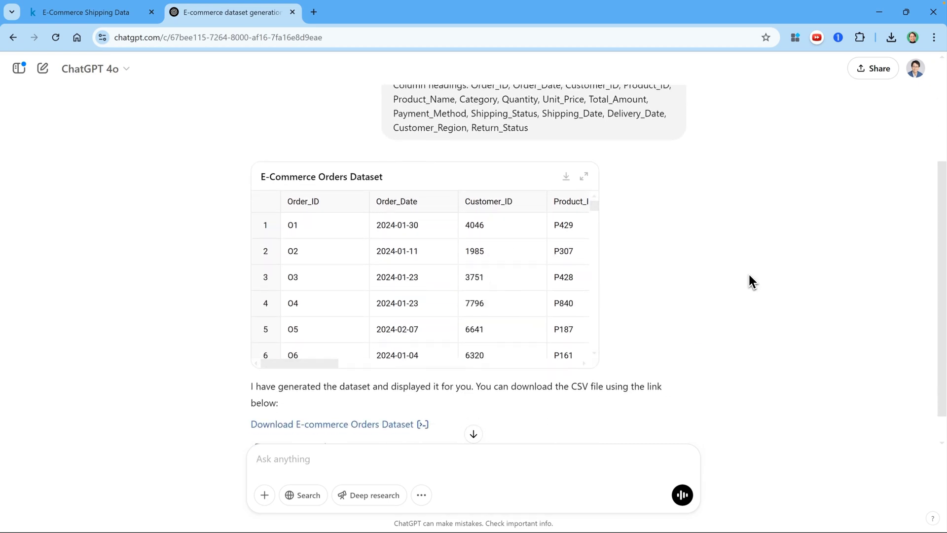
click(584, 176)
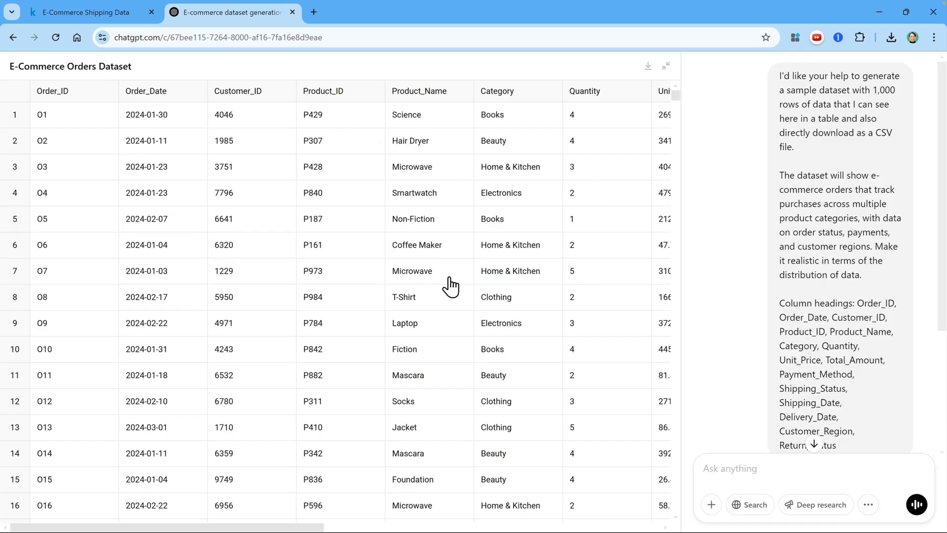
scroll(809, 300, down, 3)
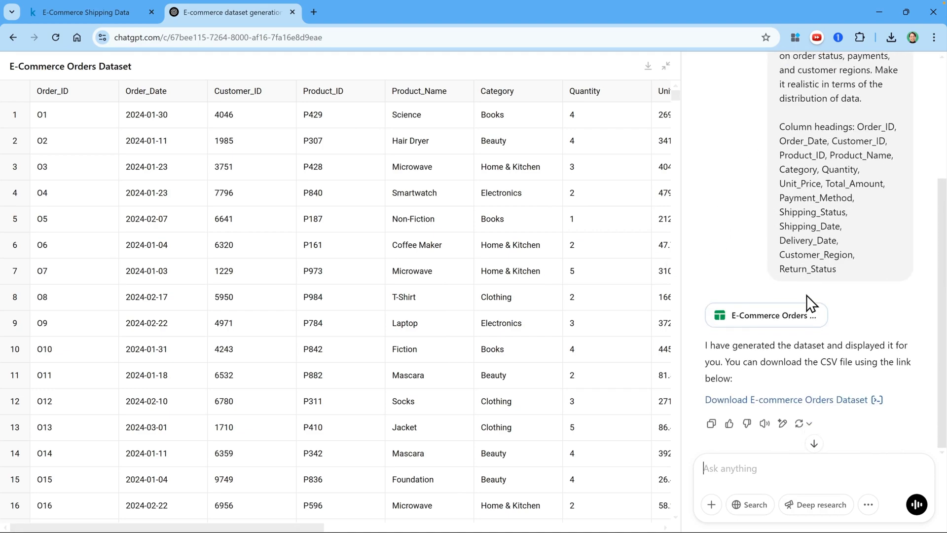
drag(676, 97, 668, 511)
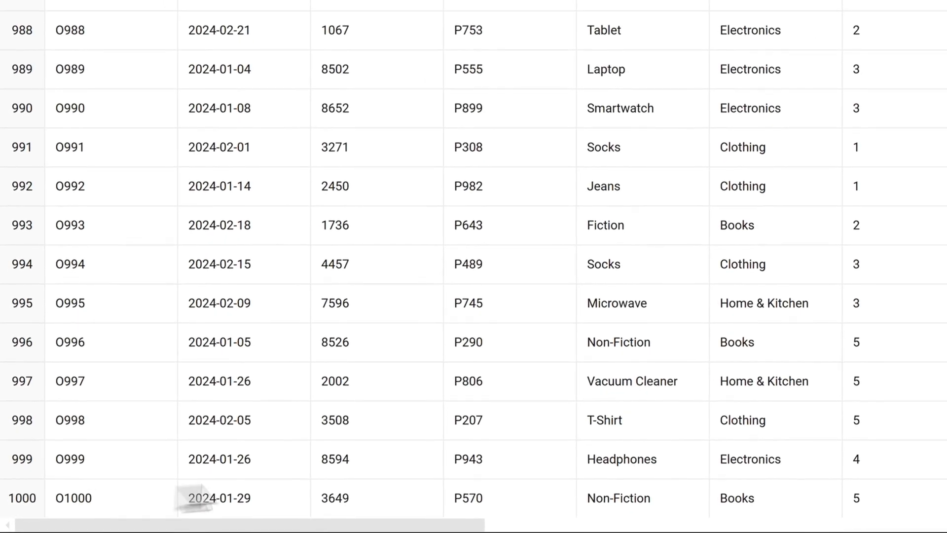
scroll(449, 201, up, 10)
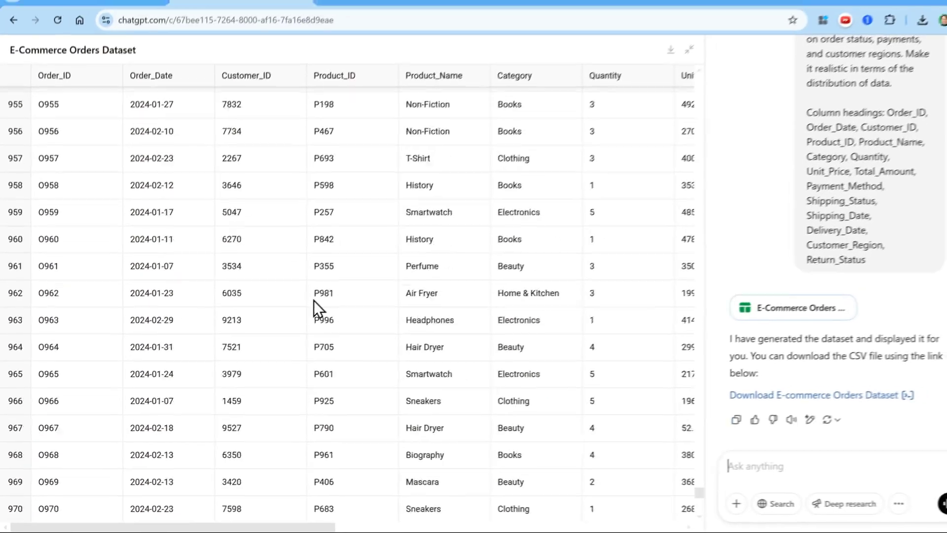
scroll(314, 300, up, 20)
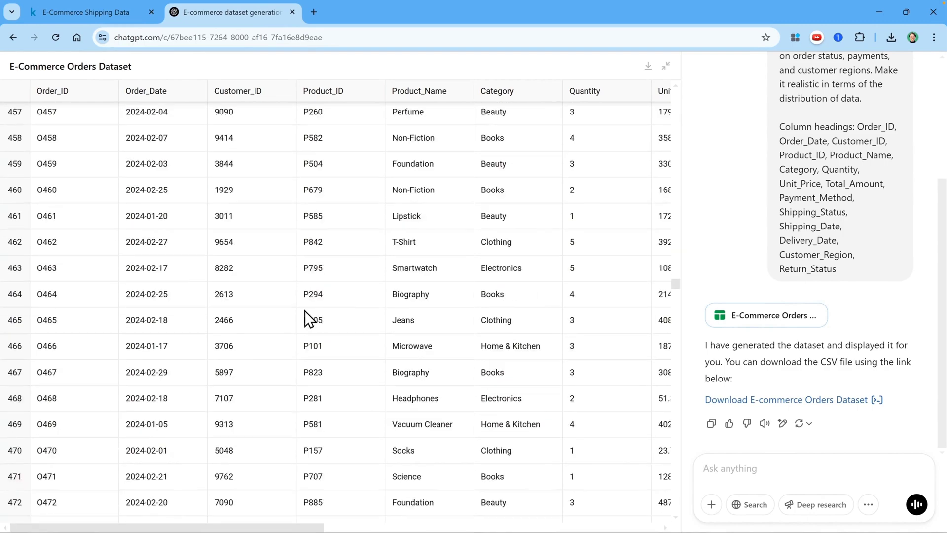
scroll(308, 319, up, 20)
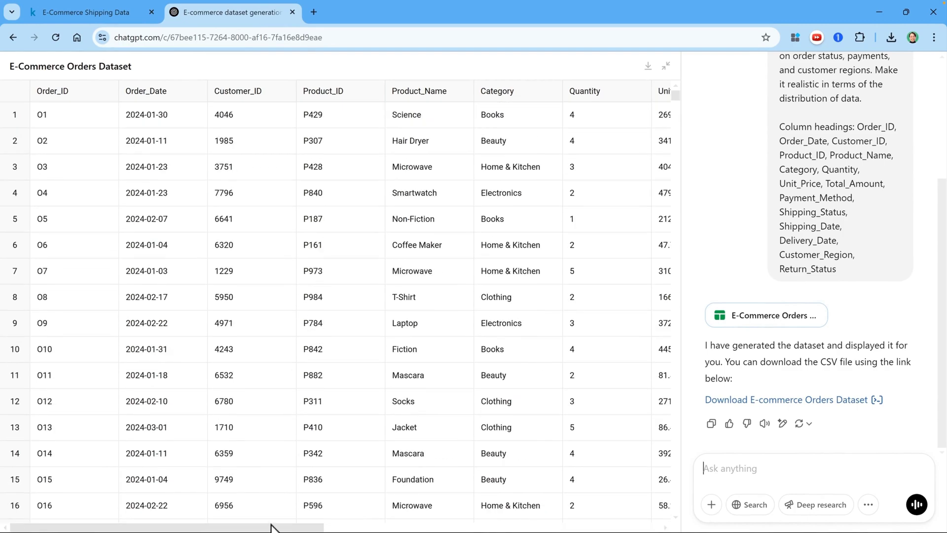
drag(271, 524, 597, 525)
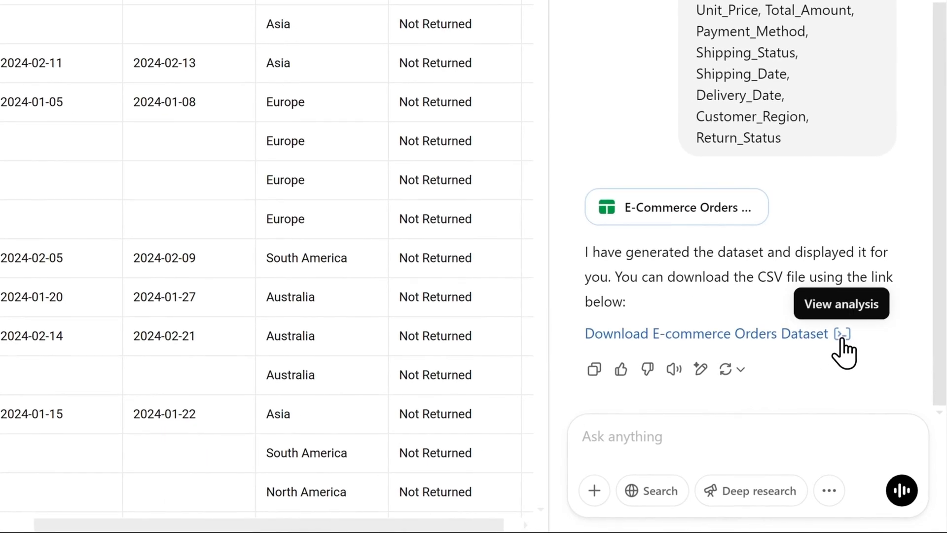
click(842, 335)
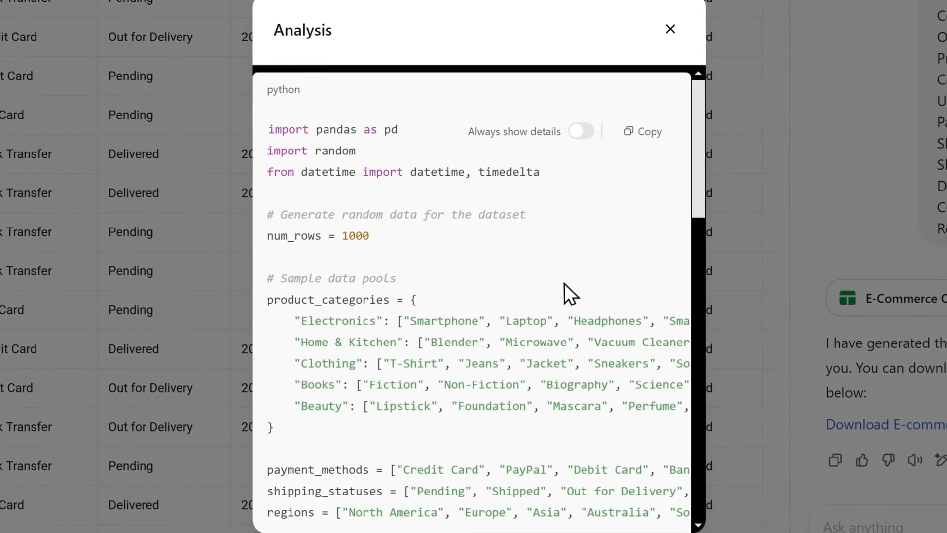
scroll(566, 284, down, 2)
scroll(566, 275, down, 10)
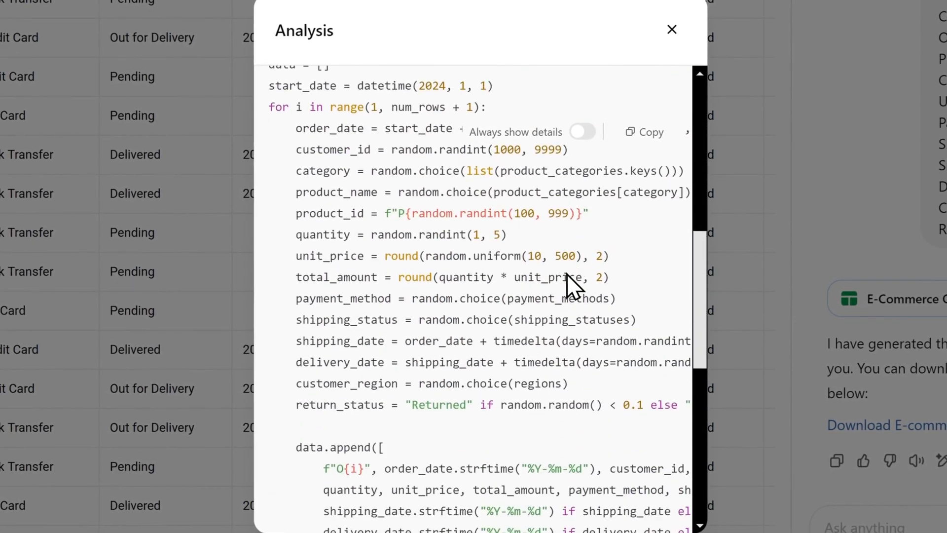
scroll(567, 274, down, 5)
scroll(567, 272, up, 8)
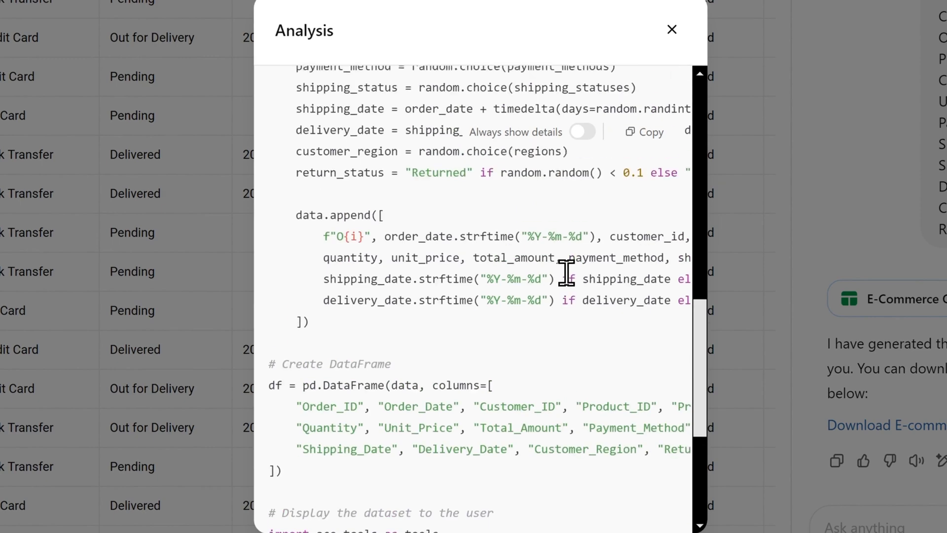
scroll(566, 273, up, 7)
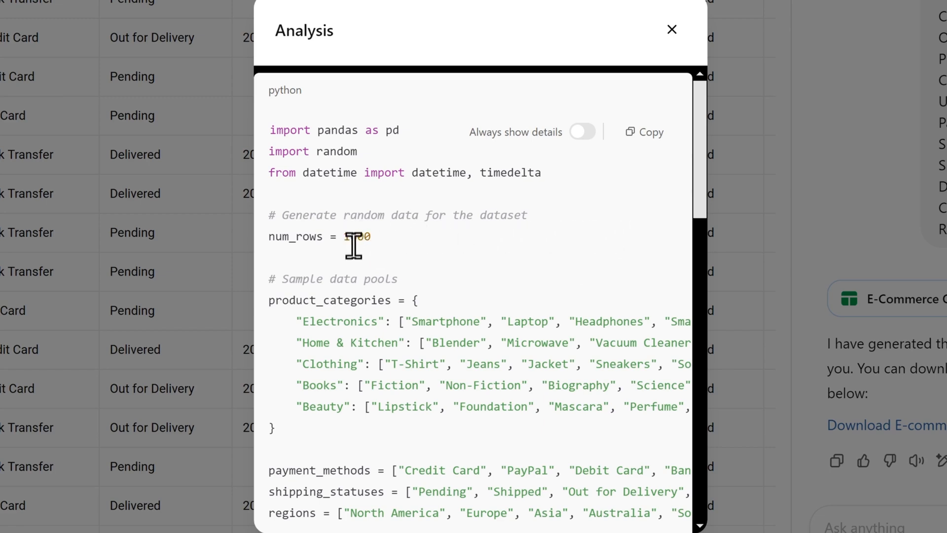
click(671, 29)
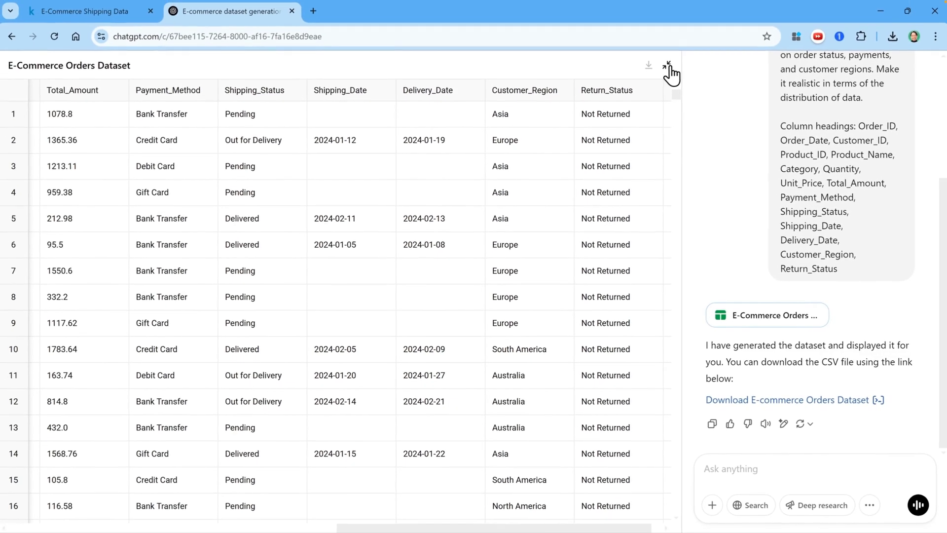
Step: Collapse the table and ask: 'Now increase the size to 10,000 rows while keeping the same column headings.'
click(668, 70)
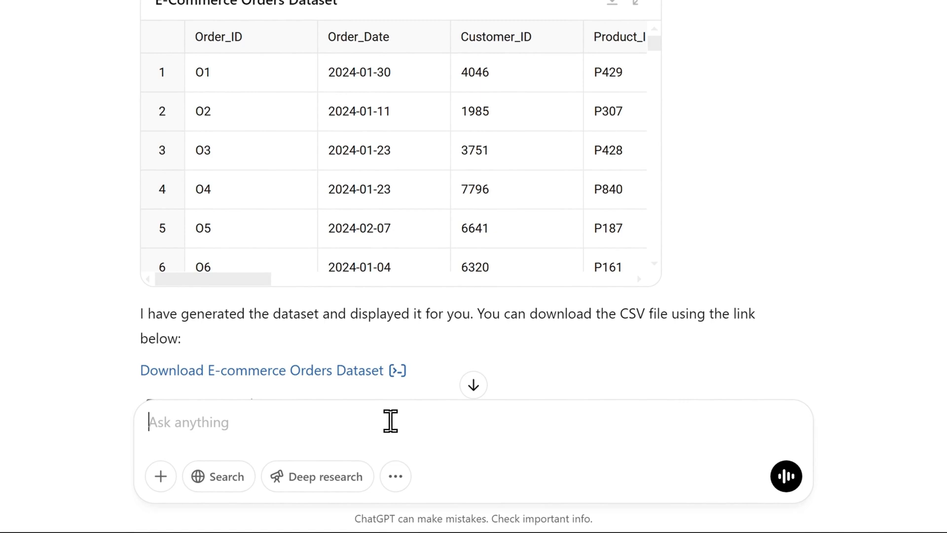
text(Now increase the size to 10,000 rows)
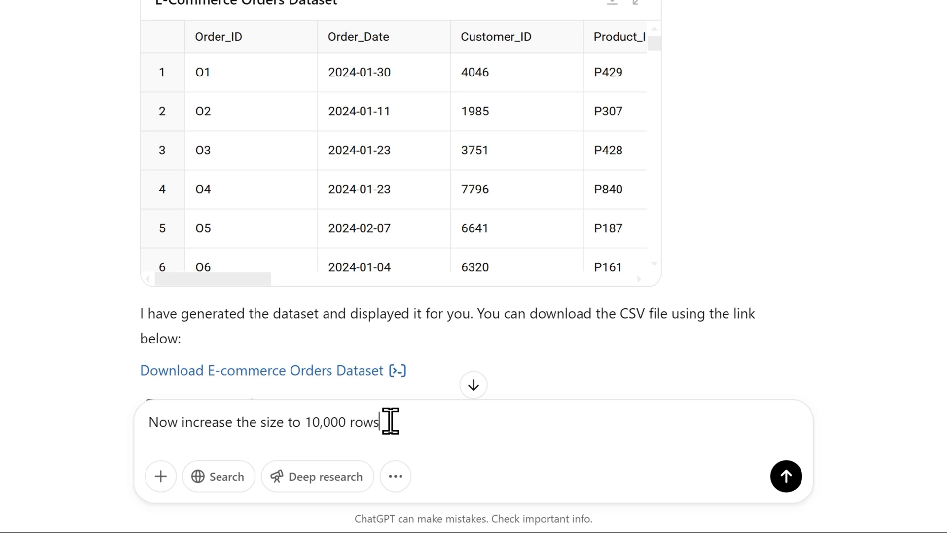
text( while keeping the same column headings.)
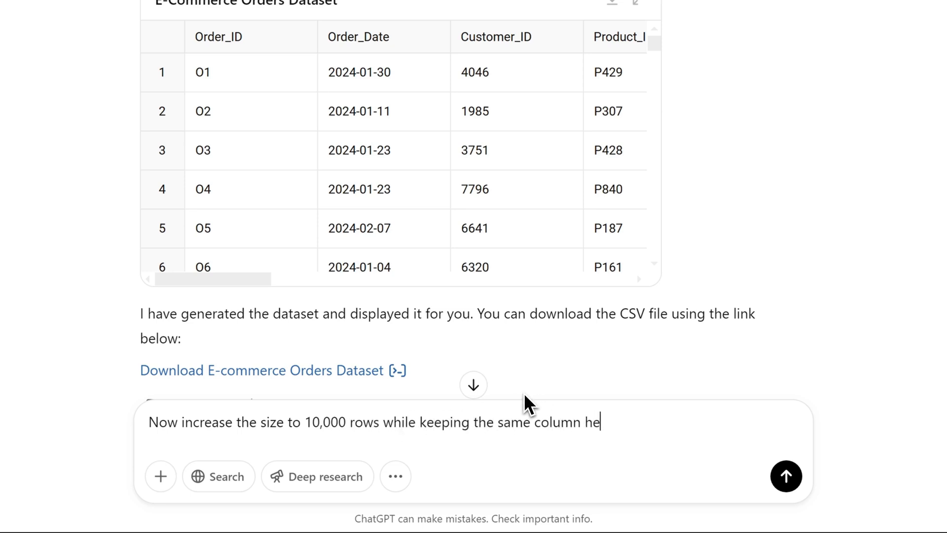
key(Return)
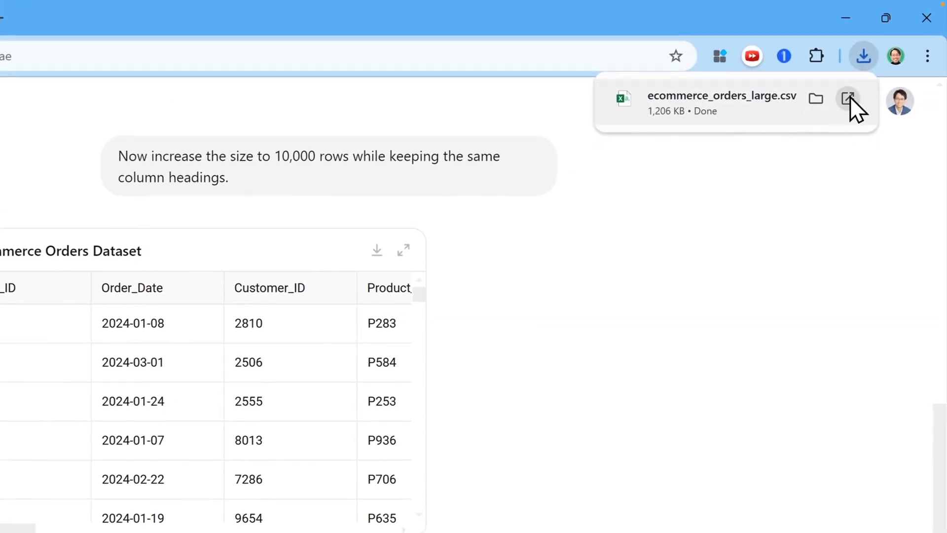
Step: Open ecommerce_orders_large.csv in Excel as a light blue banded table, then jump to the last row
click(848, 98)
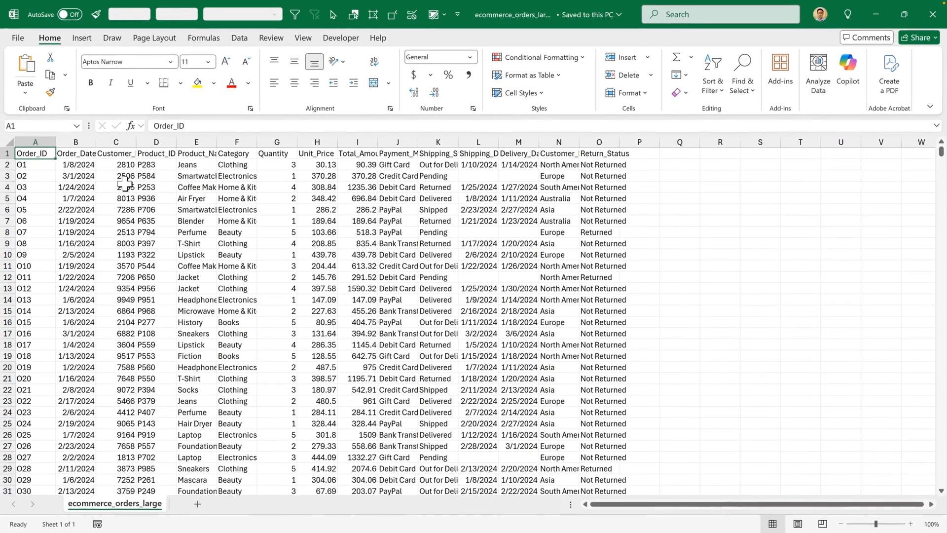
key(ctrl+t)
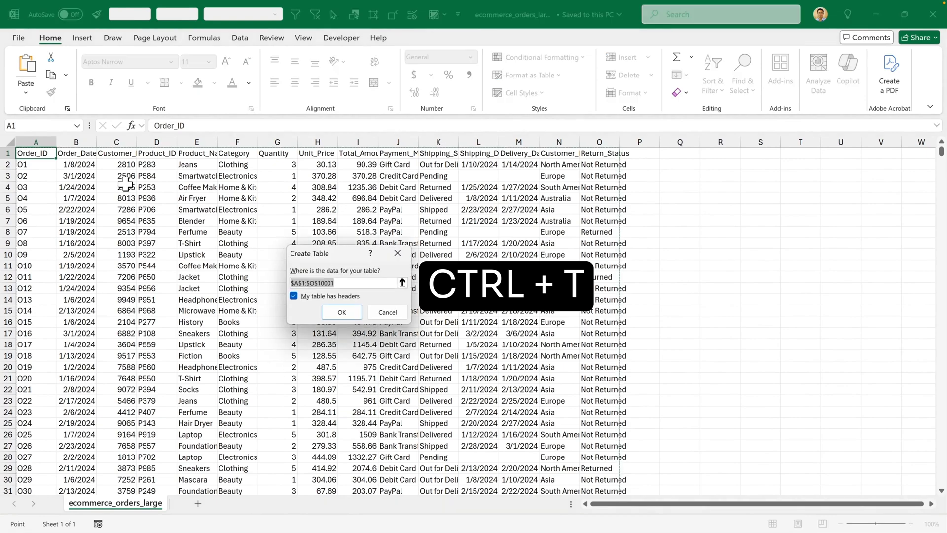
click(345, 312)
click(925, 101)
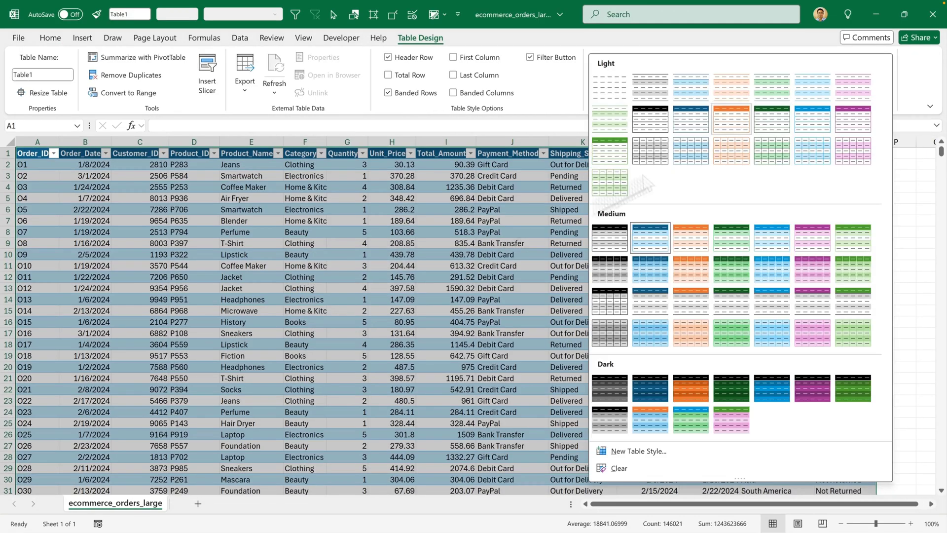
click(684, 128)
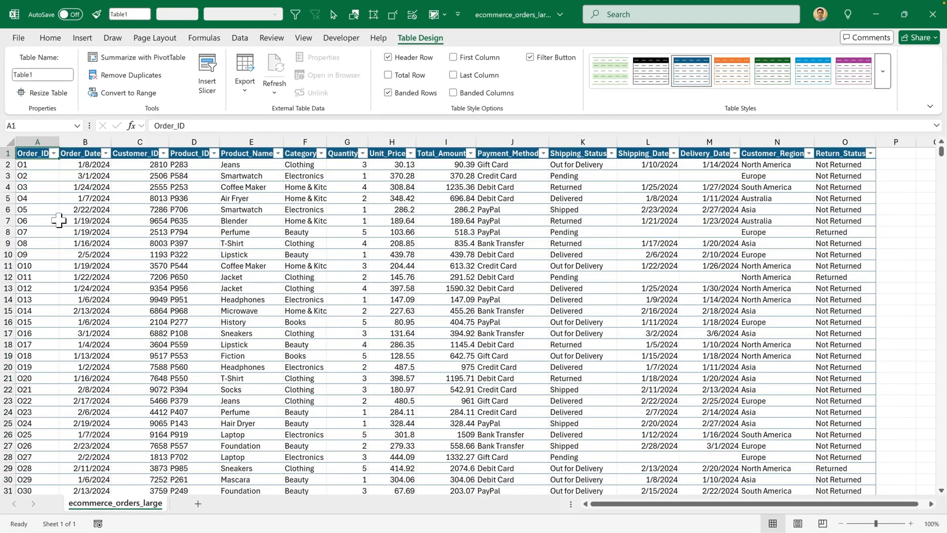
key(ctrl+Down)
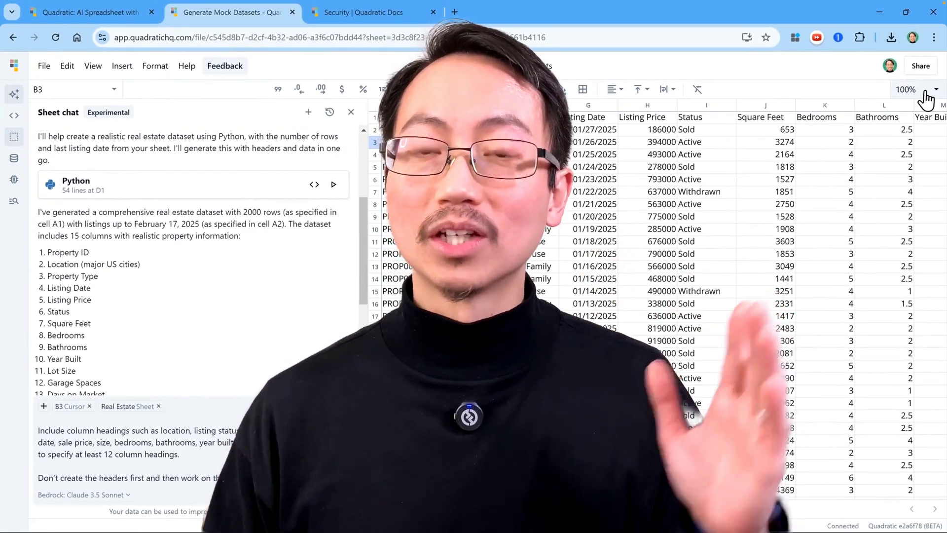
Step: Zoom the sheet to 50%, then view the Charts, Models, Reports, Dashboards and Multiplayer demos
click(945, 89)
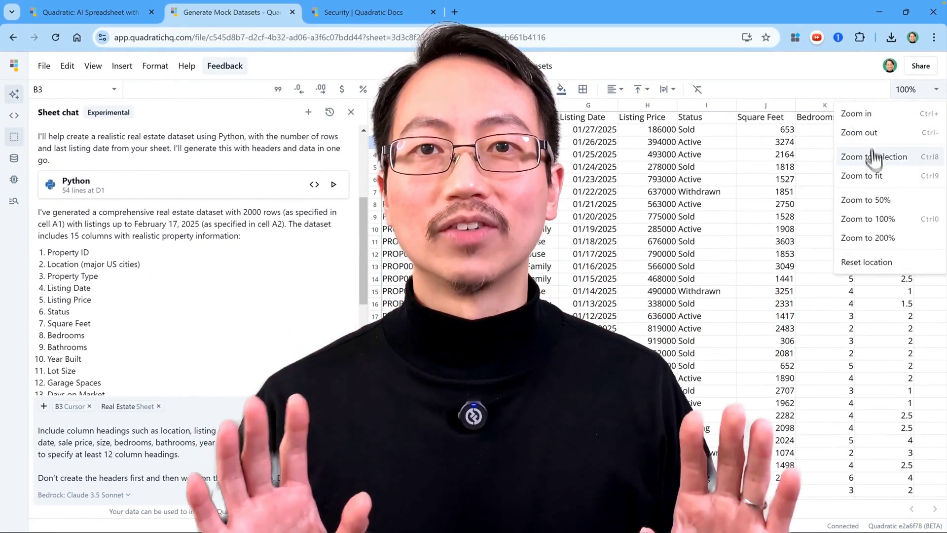
click(913, 199)
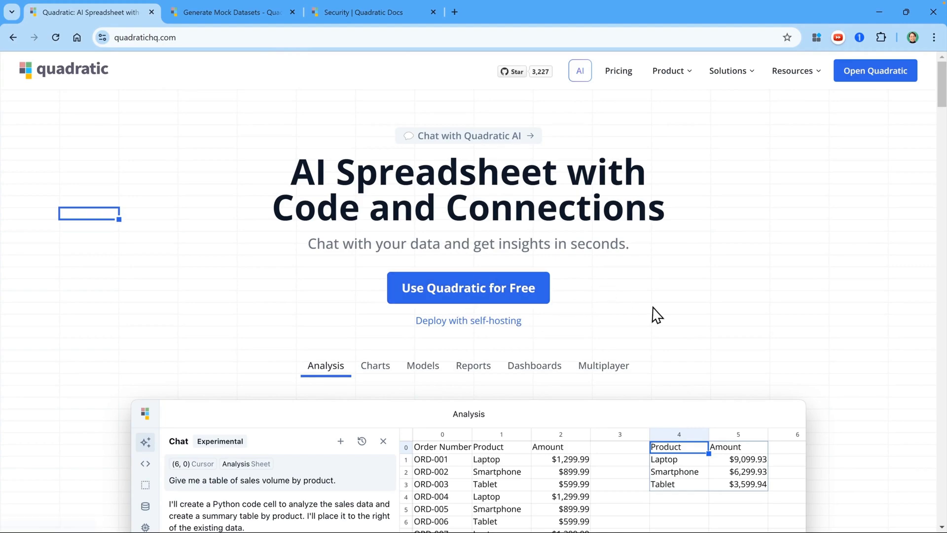
scroll(656, 315, down, 6)
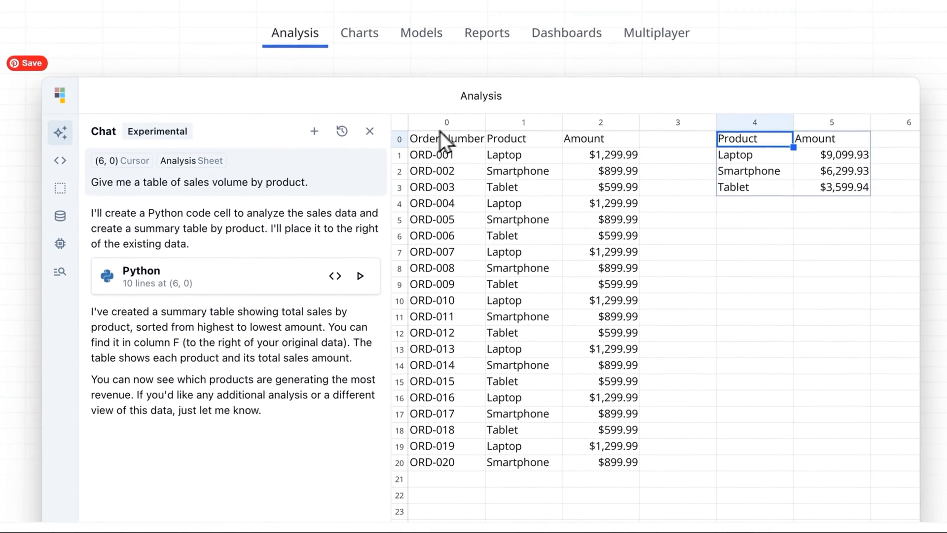
click(373, 36)
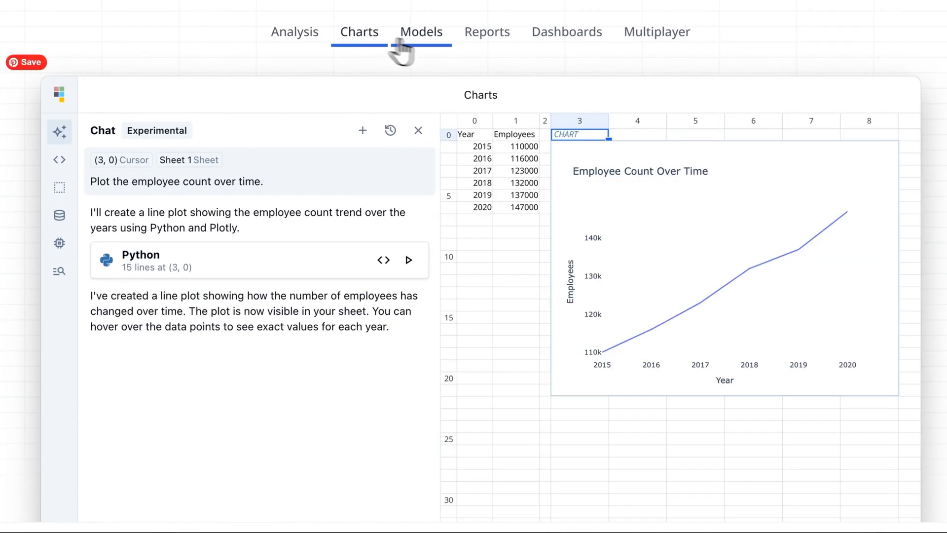
click(418, 39)
click(489, 40)
click(554, 38)
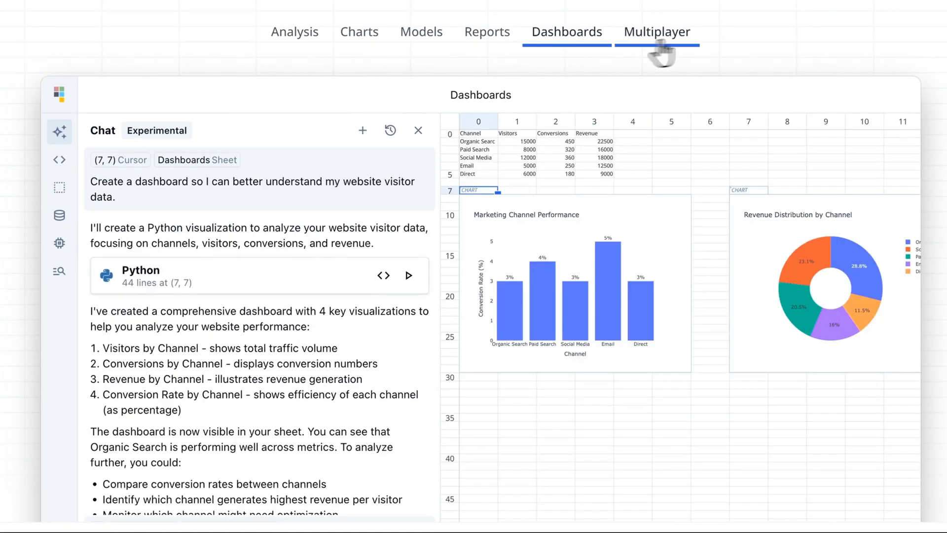
click(670, 37)
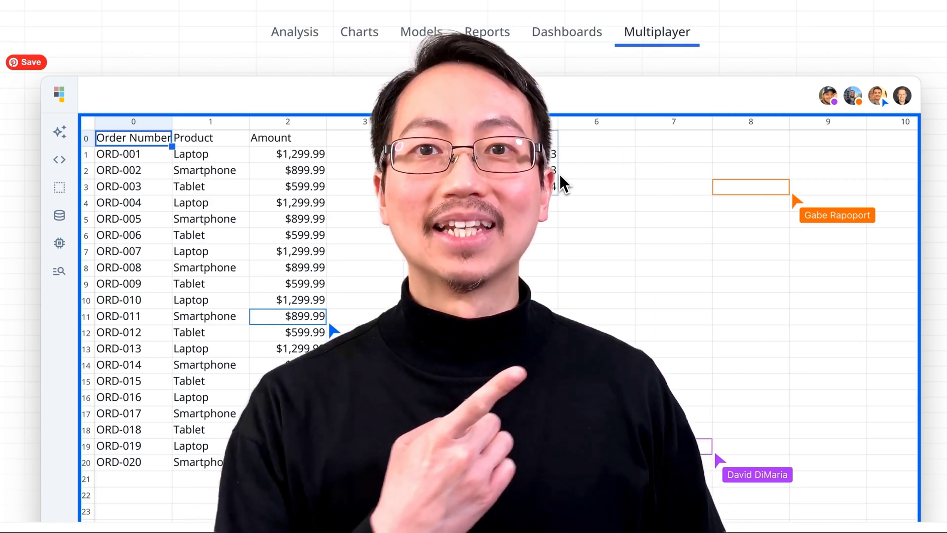